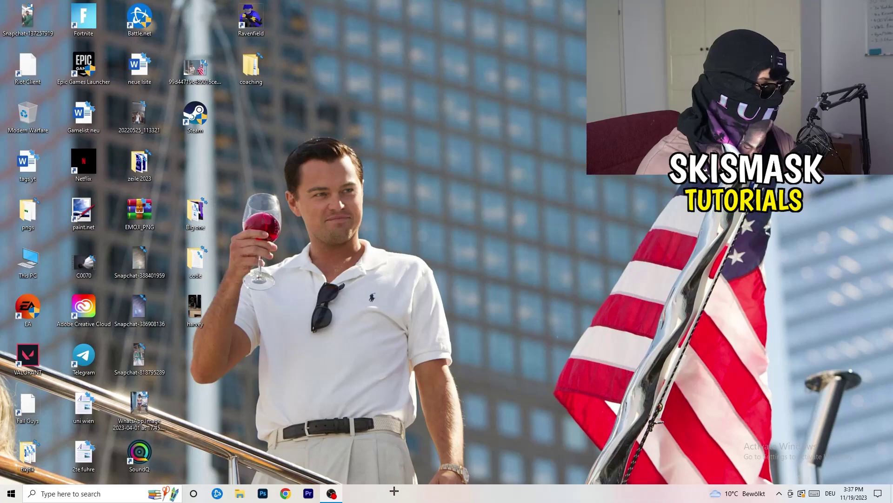
Open Task Manager and show the available actions for the Antimalware Service Executable background process, leaving it running.
{"action": "right_click", "coordinate": [439, 493]}
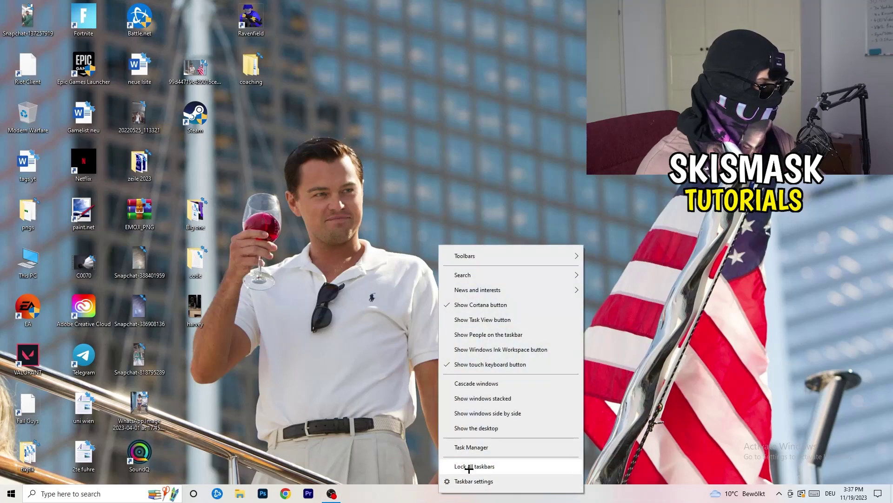
{"action": "left_click", "coordinate": [473, 448]}
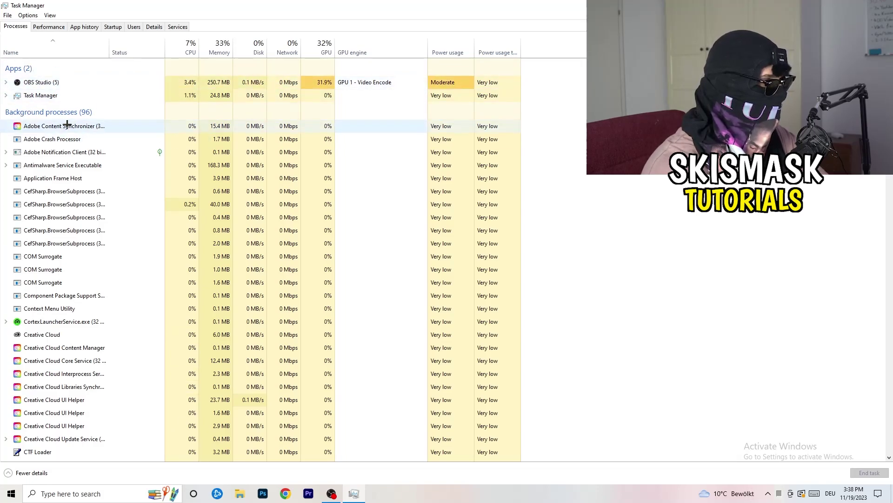
{"action": "right_click", "coordinate": [209, 166]}
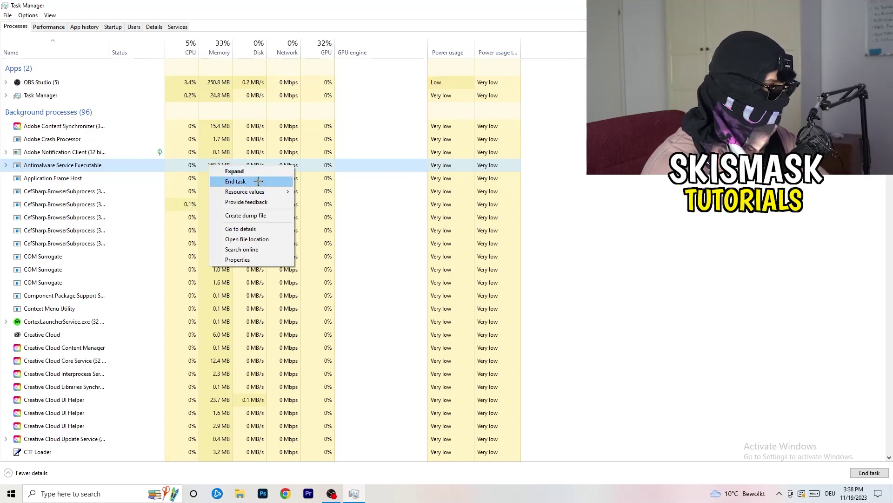
{"action": "left_click", "coordinate": [547, 147]}
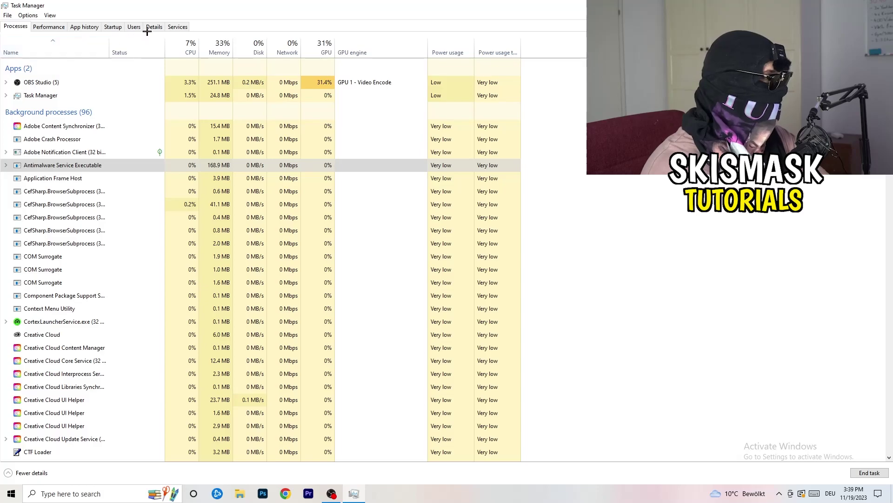
Review the startup apps and check the enable or disable options for Dropbox, EA and File Association Helper.
{"action": "left_click", "coordinate": [113, 26]}
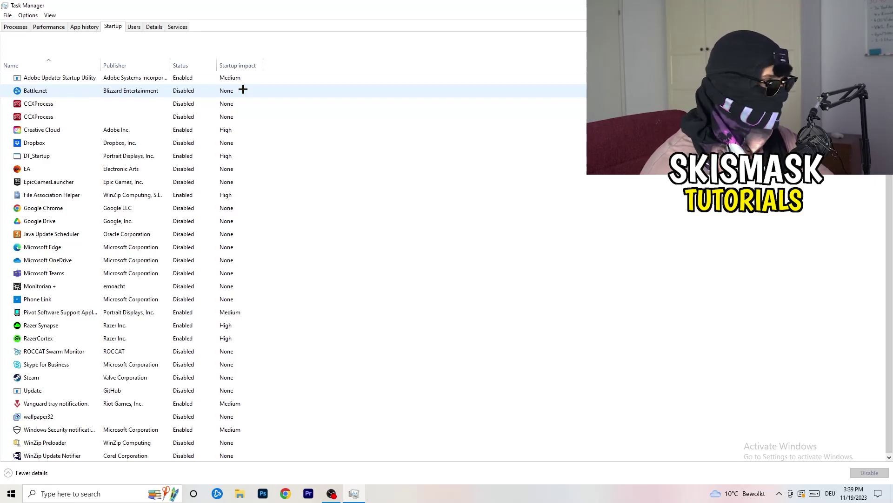
{"action": "right_click", "coordinate": [186, 142]}
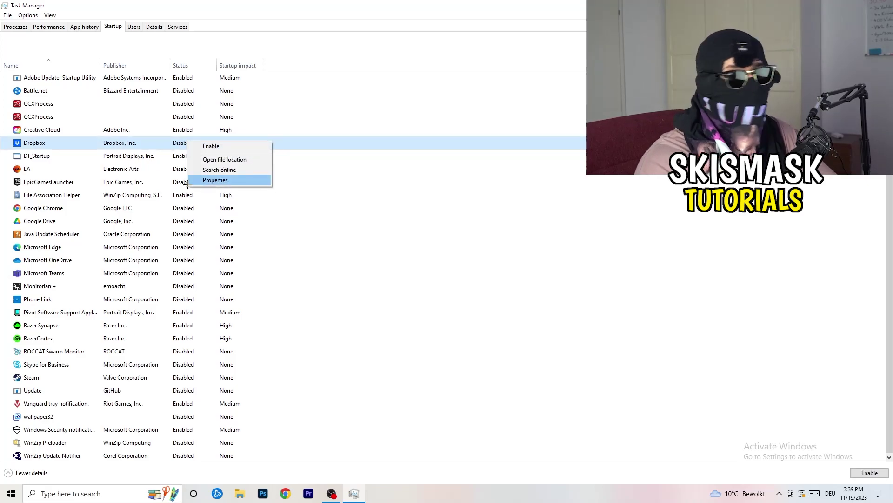
{"action": "right_click", "coordinate": [89, 170]}
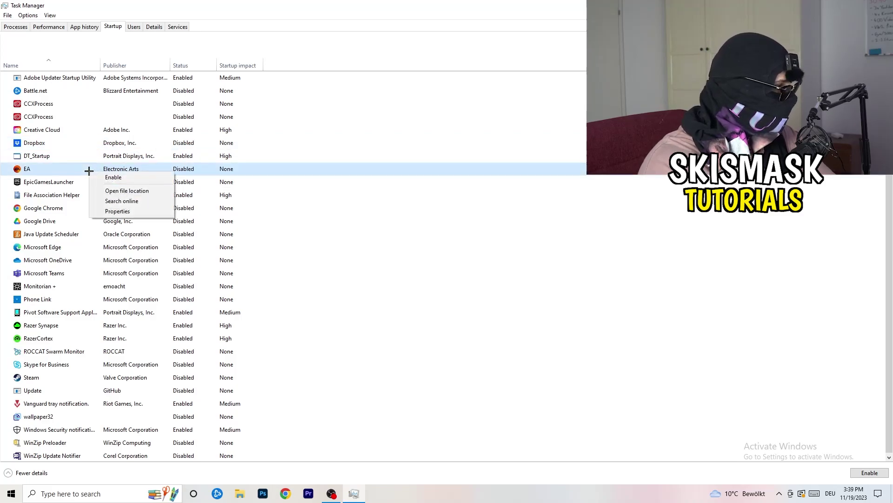
{"action": "left_click", "coordinate": [596, 246]}
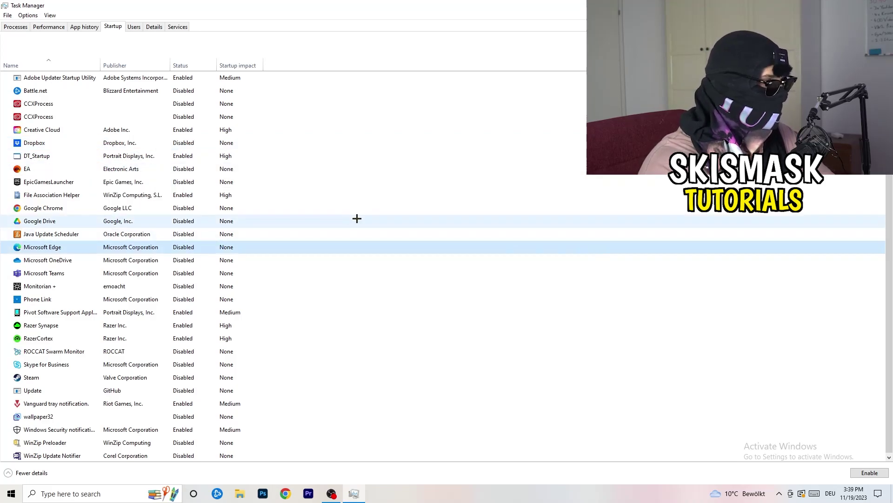
{"action": "right_click", "coordinate": [184, 197]}
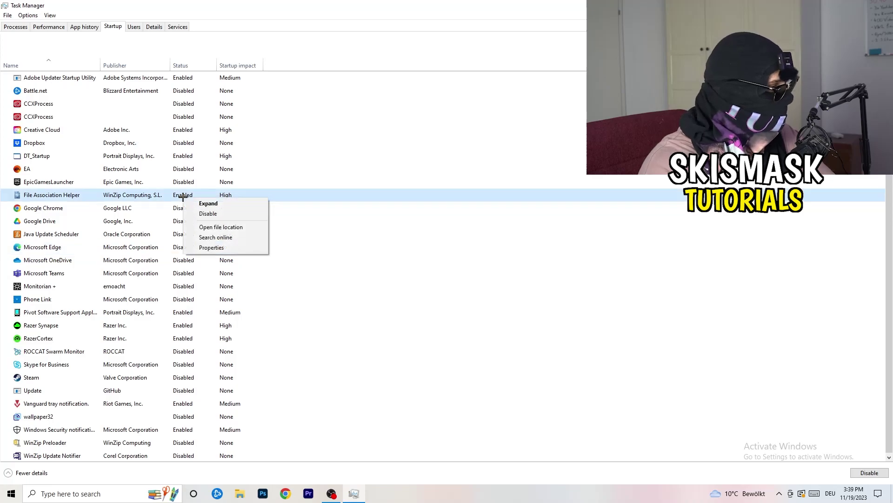
{"action": "left_click", "coordinate": [400, 233]}
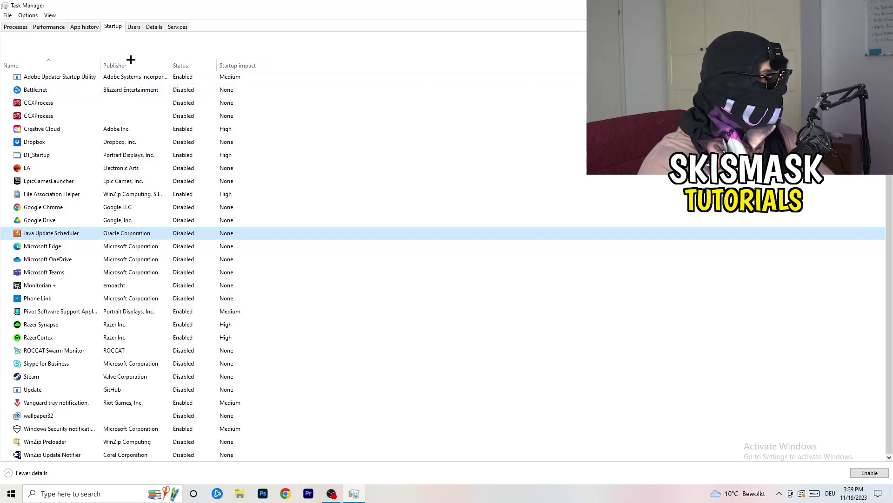
Inspect the priority choices for the Dropbox crash handler in the detailed process list, and close Task Manager.
{"action": "left_click", "coordinate": [52, 27]}
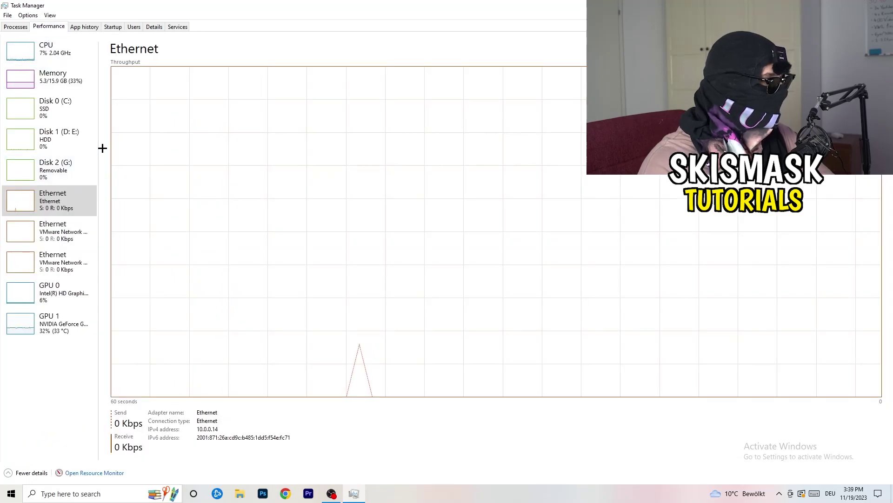
{"action": "left_click", "coordinate": [156, 28]}
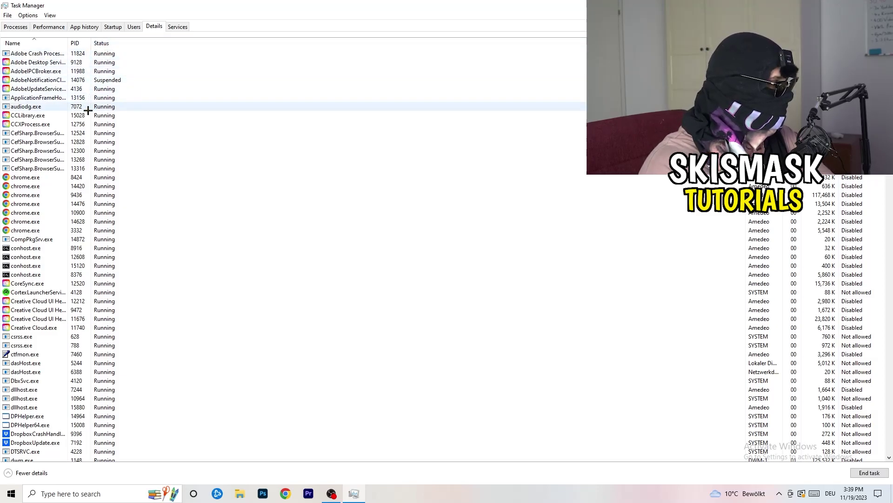
{"action": "scroll", "coordinate": [95, 233], "scroll_direction": "down", "scroll_amount": 6}
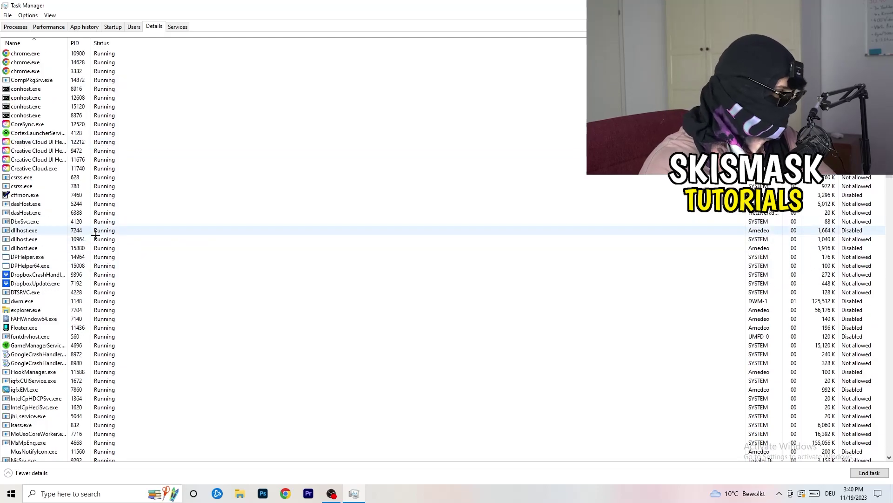
{"action": "right_click", "coordinate": [47, 275]}
{"action": "right_click", "coordinate": [80, 276]}
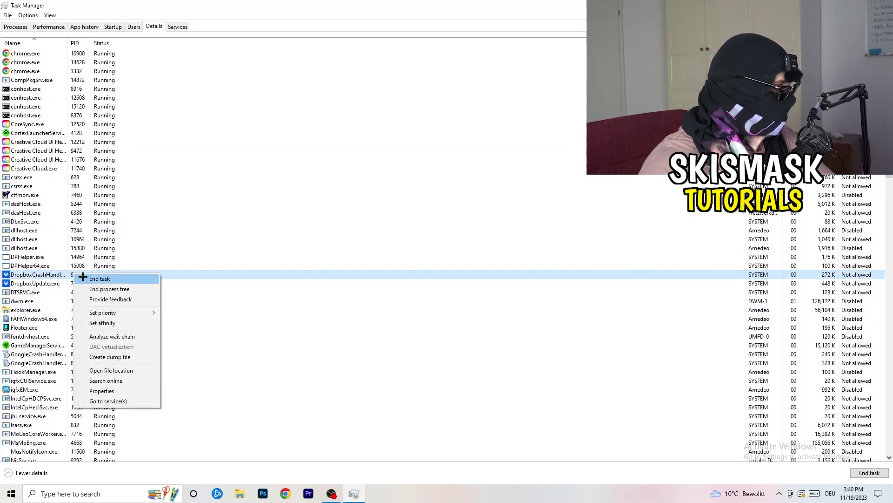
{"action": "right_click", "coordinate": [68, 274]}
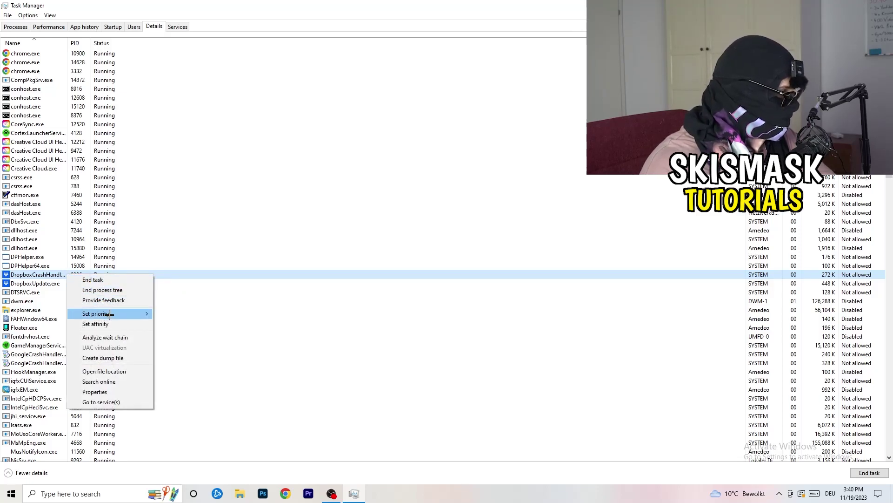
{"action": "mouse_move", "coordinate": [110, 314]}
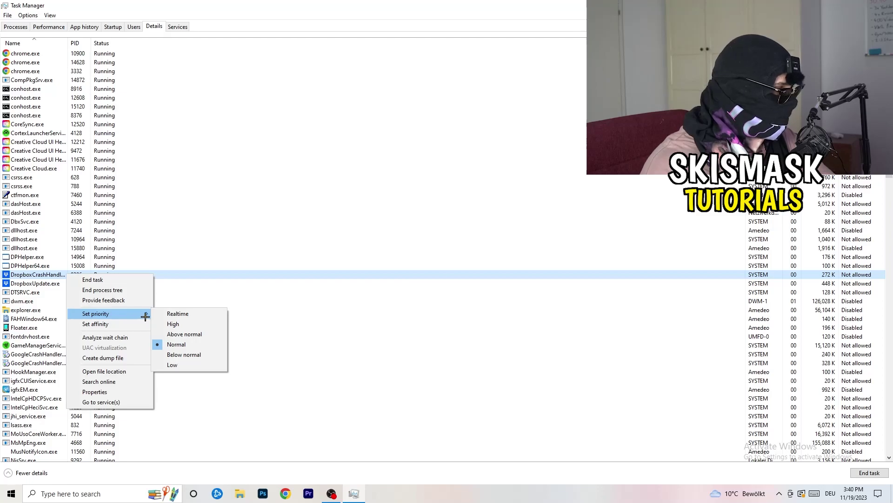
{"action": "left_click", "coordinate": [109, 316]}
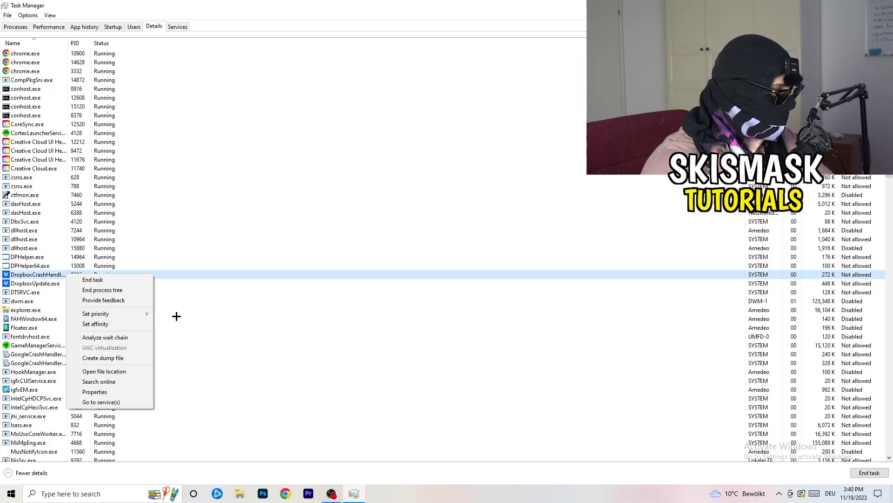
{"action": "mouse_move", "coordinate": [124, 313]}
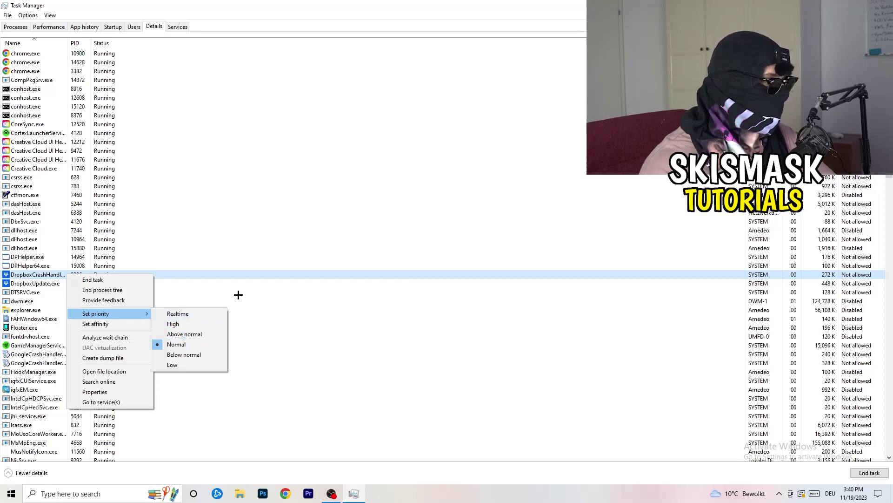
{"action": "left_click", "coordinate": [414, 44]}
{"action": "key", "text": "alt+F4"}
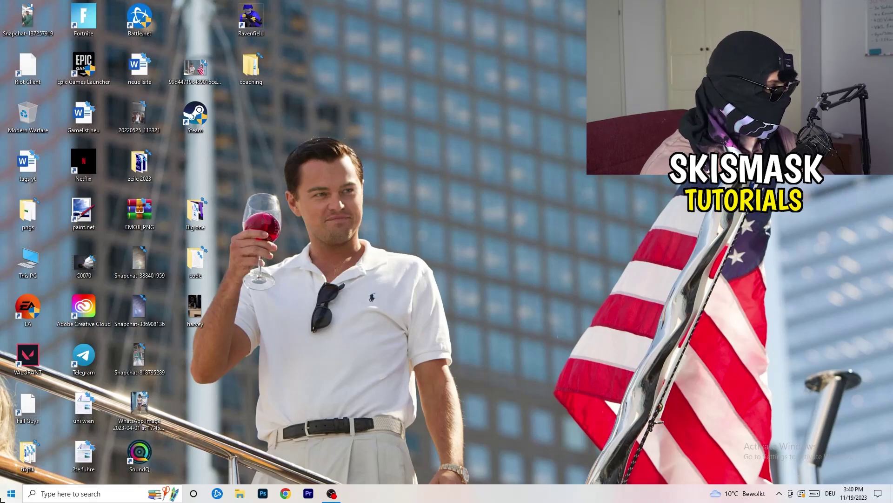
Open the System display page in Windows Settings and identify the connected displays.
{"action": "key", "text": "super"}
{"action": "type", "text": "settings"}
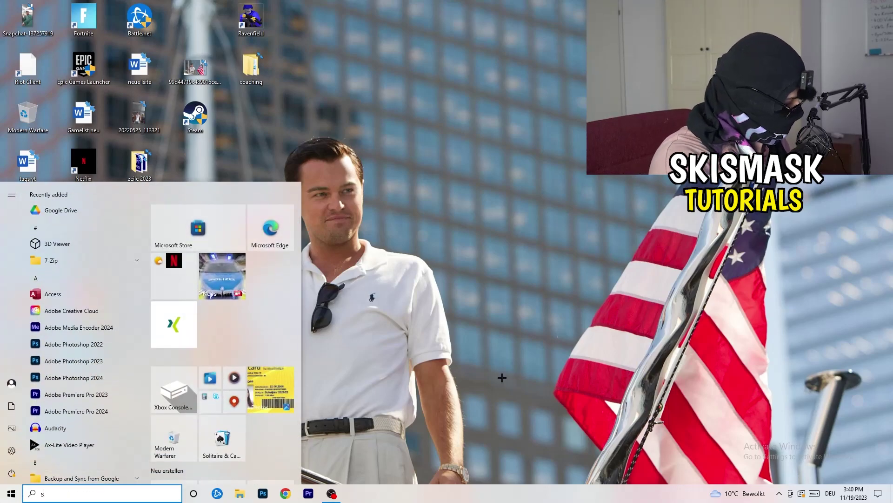
{"action": "key", "text": "Return"}
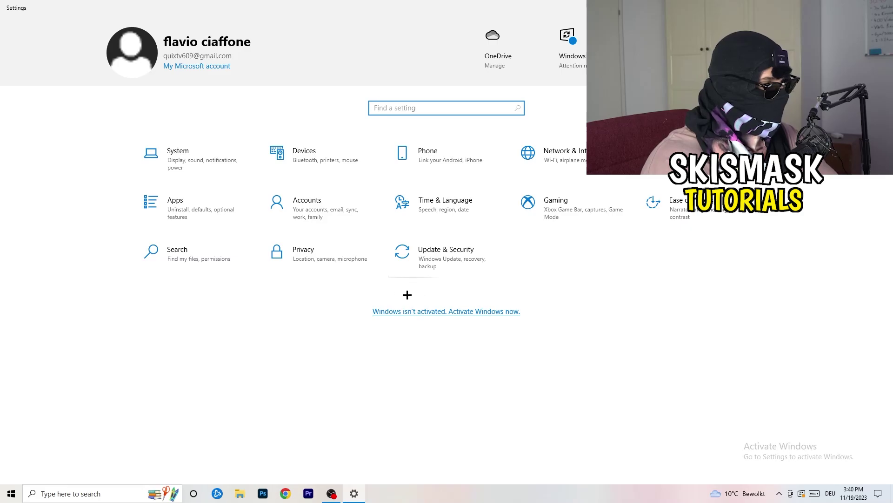
{"action": "left_click", "coordinate": [201, 167]}
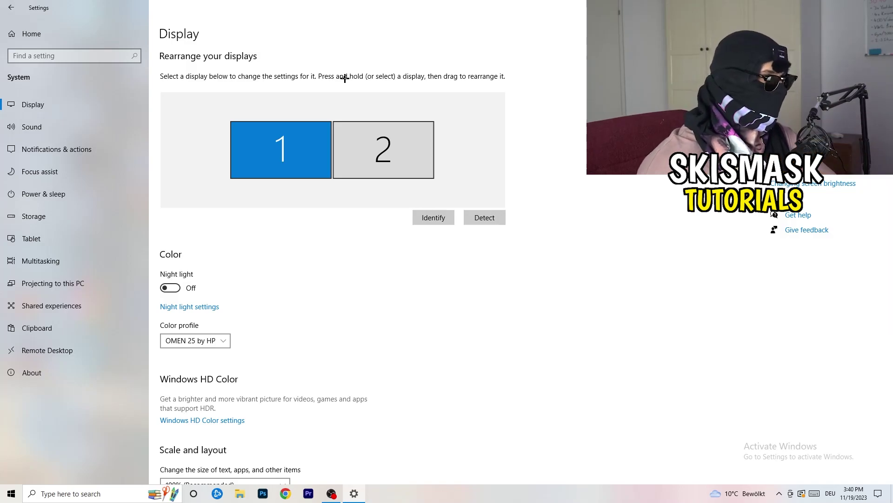
{"action": "left_click", "coordinate": [437, 215]}
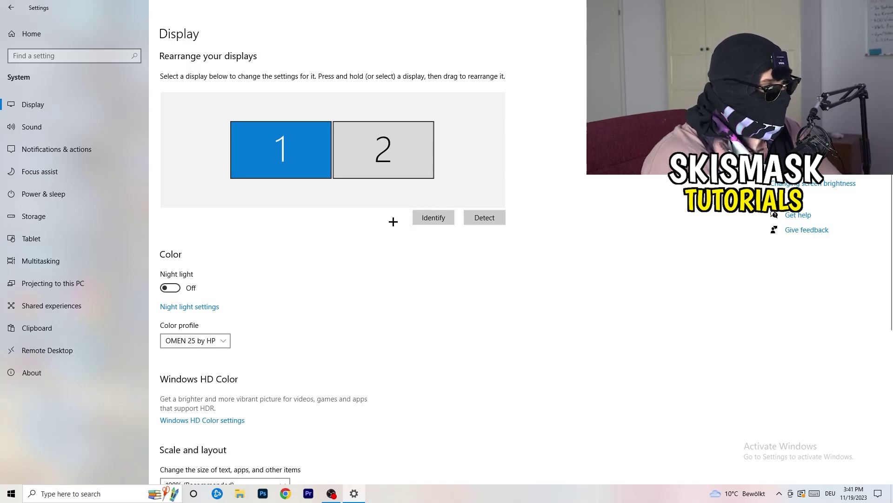
Review the scaling and display resolution choices, keeping the scale at 100% and the resolution at 1920 × 1080.
{"action": "scroll", "coordinate": [316, 255], "scroll_direction": "down", "scroll_amount": 5}
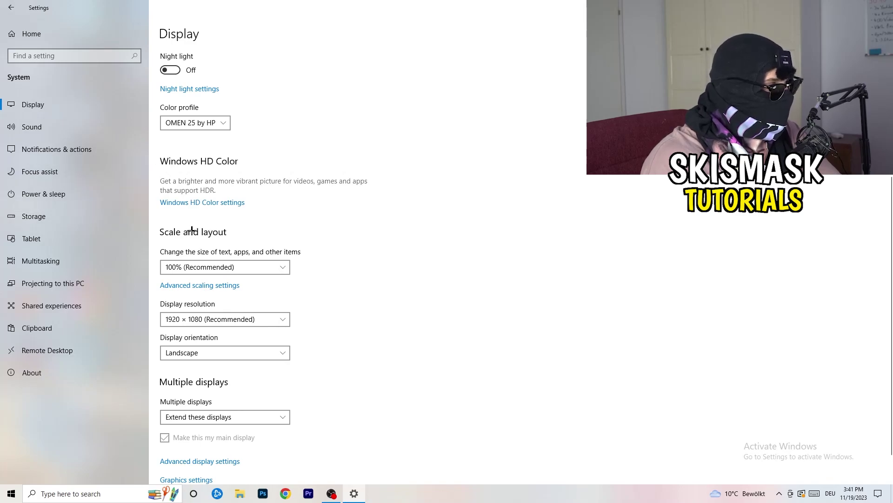
{"action": "left_click", "coordinate": [274, 266]}
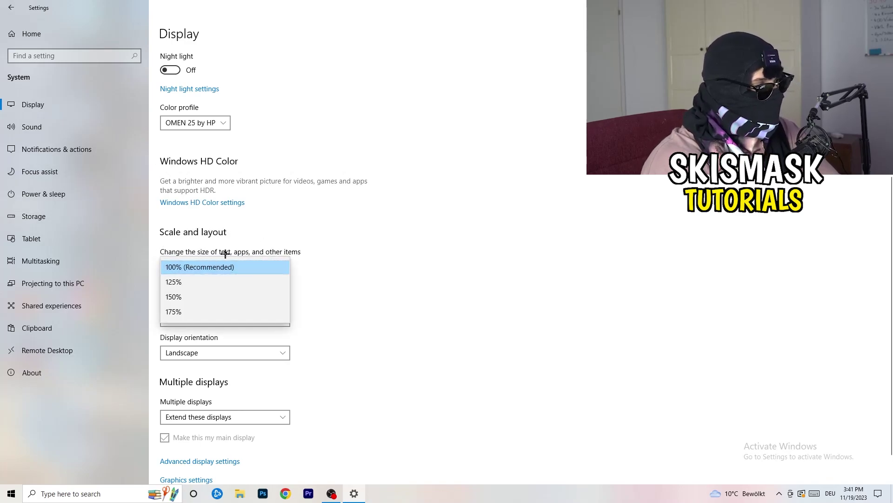
{"action": "left_click", "coordinate": [317, 250]}
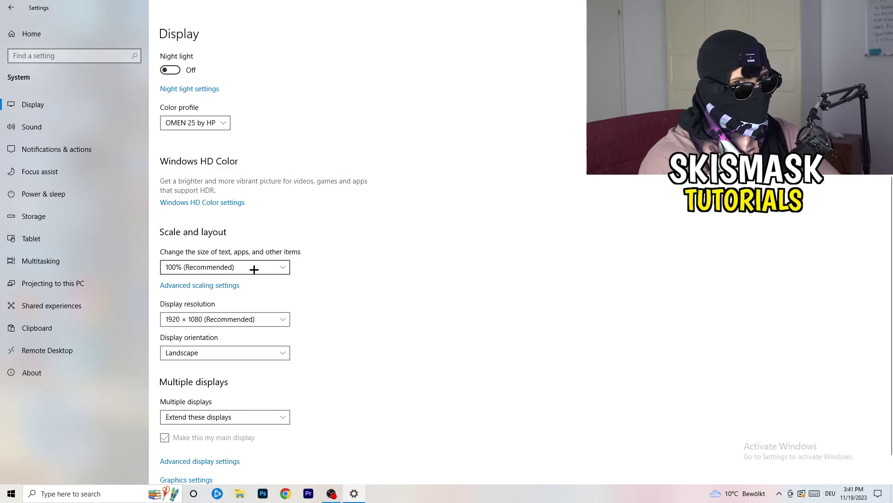
{"action": "scroll", "coordinate": [252, 270], "scroll_direction": "down", "scroll_amount": 1}
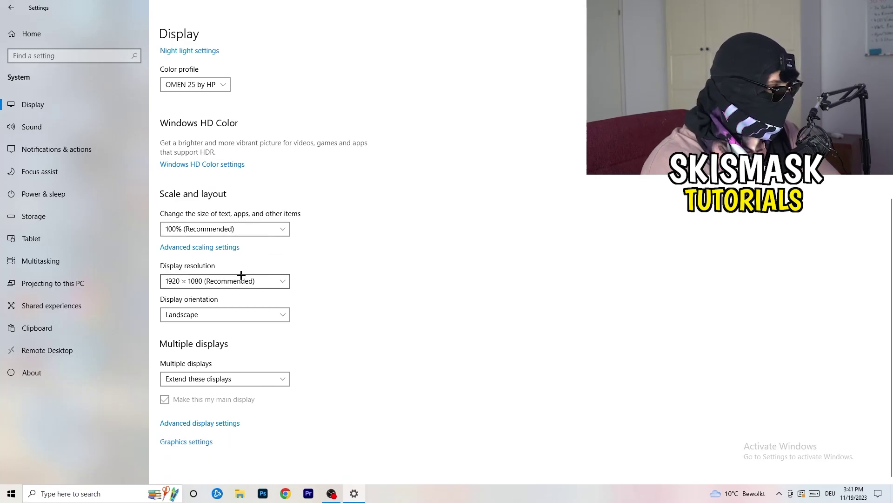
{"action": "key", "text": "alt+Down"}
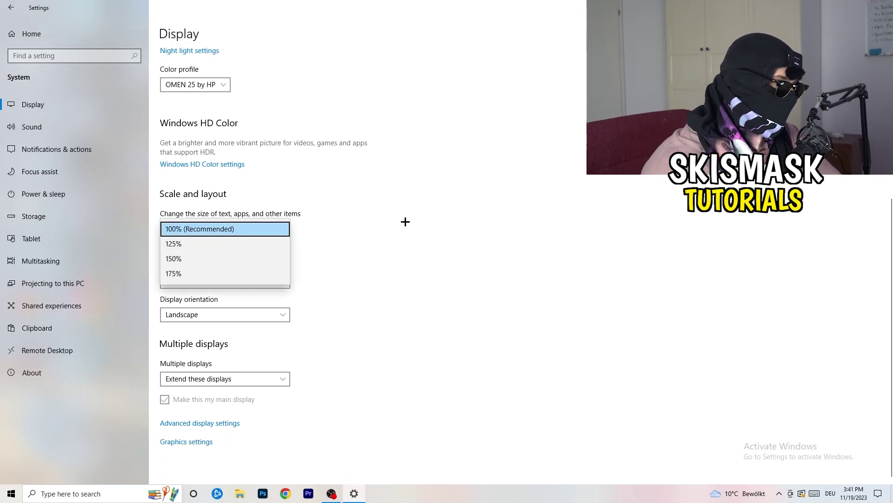
{"action": "key", "text": "Escape"}
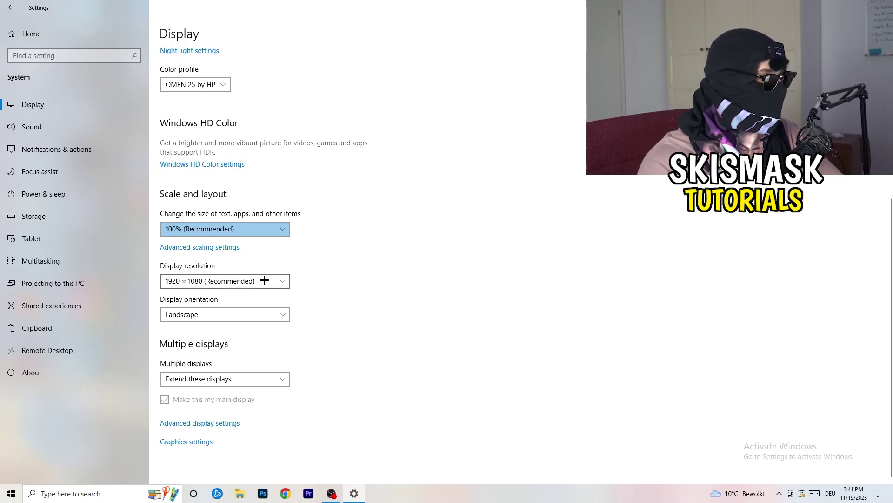
{"action": "left_click", "coordinate": [285, 281]}
{"action": "left_click", "coordinate": [322, 264]}
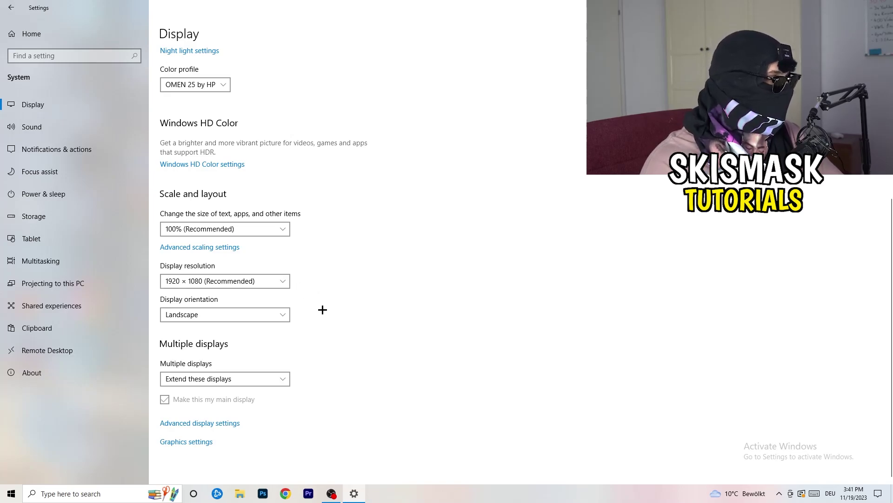
Open the Storage Sense configuration from the storage settings and keep it running every week.
{"action": "left_click", "coordinate": [65, 210]}
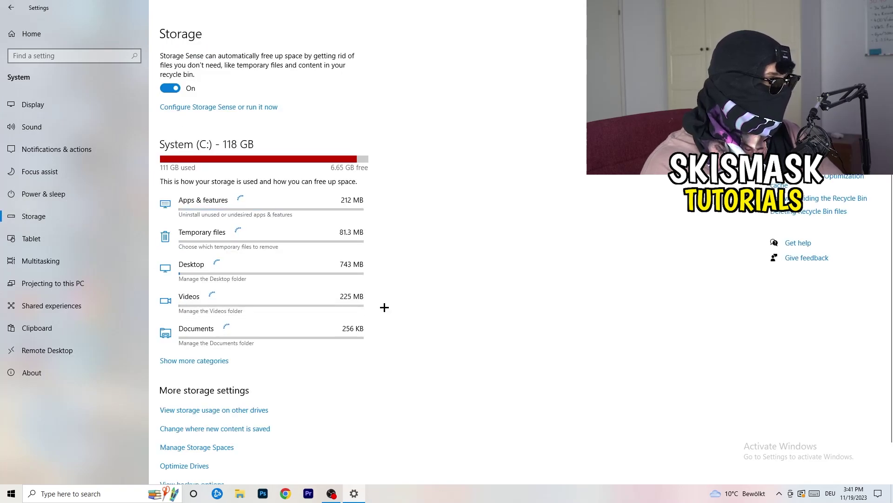
{"action": "left_click", "coordinate": [194, 111]}
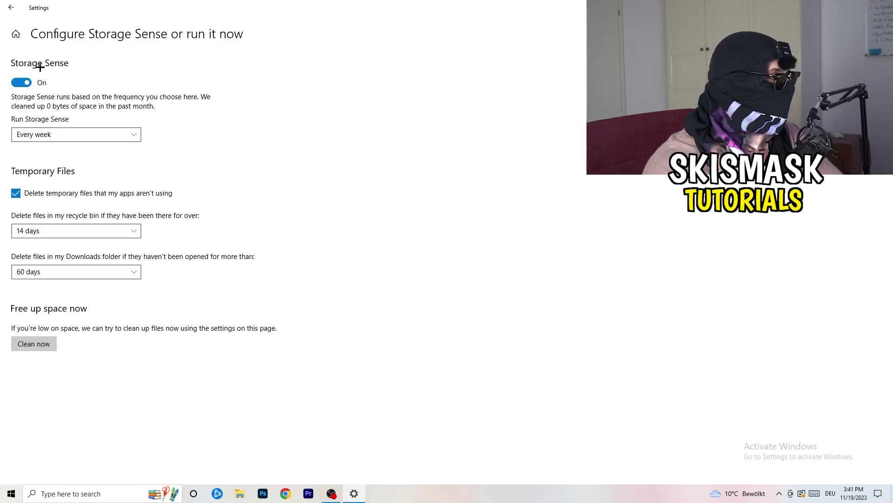
{"action": "left_click", "coordinate": [36, 134]}
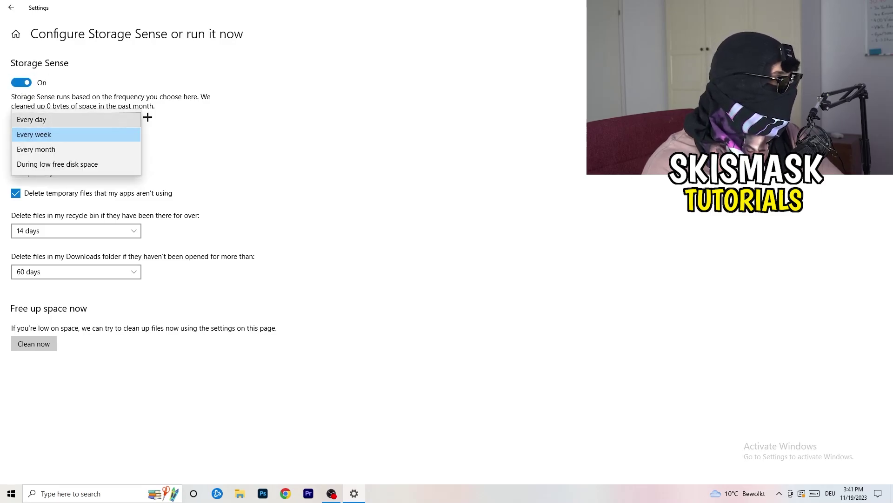
{"action": "left_click", "coordinate": [109, 134]}
Turn off deleting temporary files that apps aren't using, leaving the recycle bin retention at 14 days.
{"action": "left_click", "coordinate": [53, 198]}
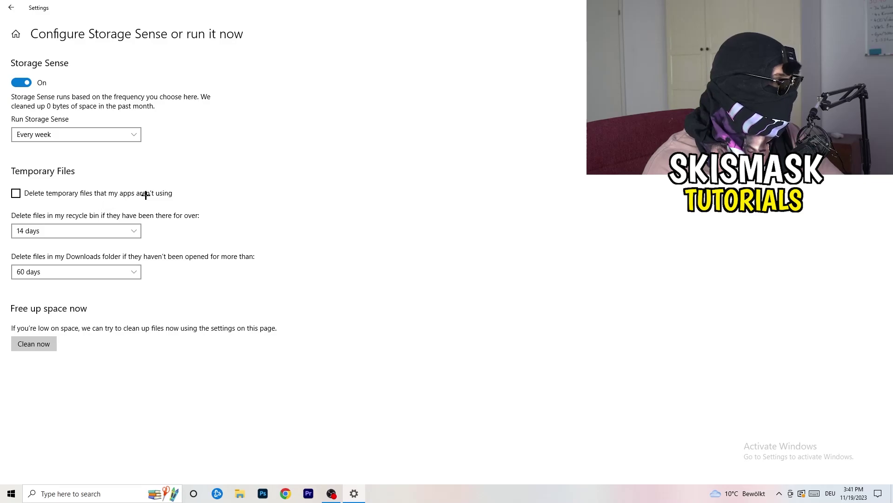
{"action": "left_click", "coordinate": [55, 227]}
{"action": "left_click", "coordinate": [169, 291]}
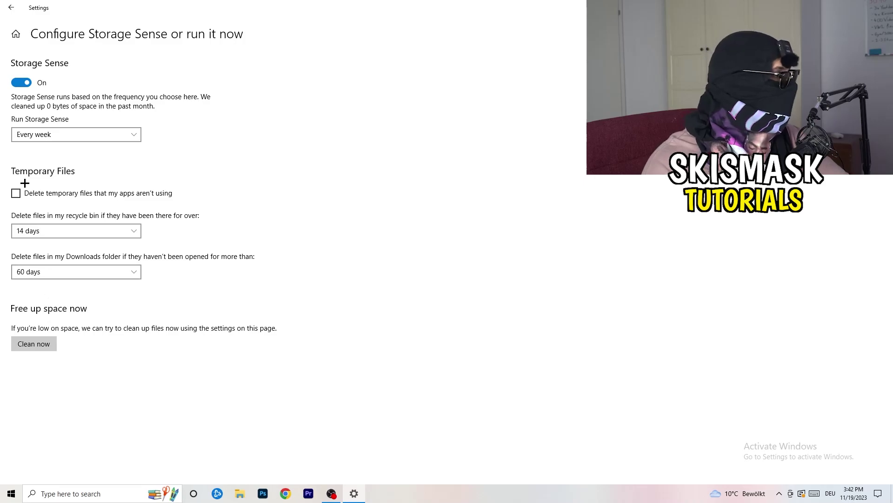
Review the available power plans in Power Options, including the additional plans, and close the open settings windows.
{"action": "left_click", "coordinate": [11, 7]}
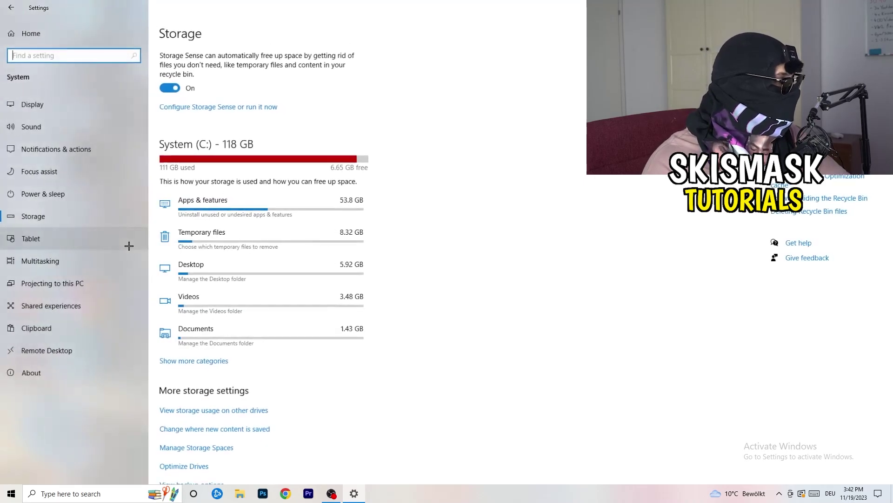
{"action": "left_click", "coordinate": [103, 195]}
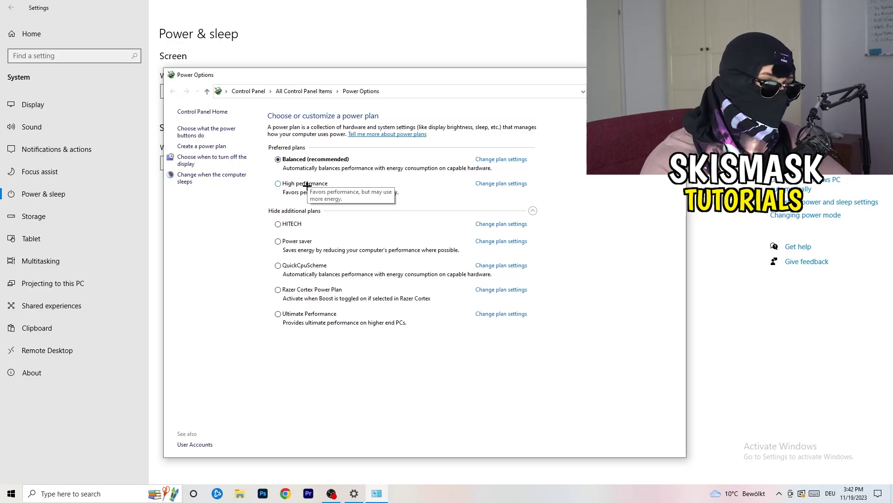
{"action": "left_click", "coordinate": [363, 212]}
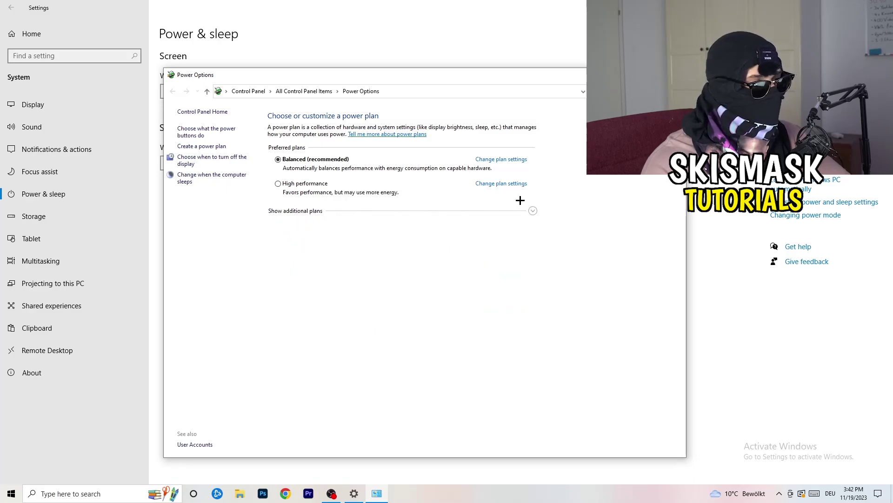
{"action": "left_click", "coordinate": [532, 211]}
{"action": "left_click", "coordinate": [533, 210]}
{"action": "left_click", "coordinate": [532, 210]}
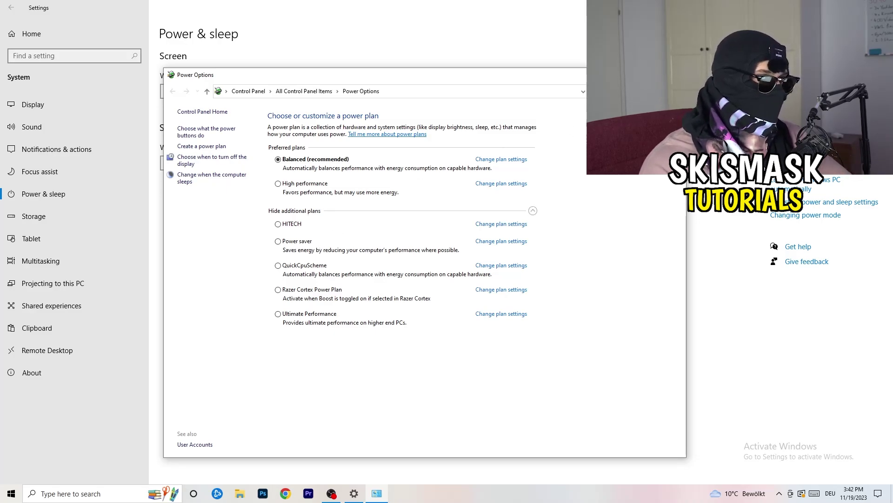
{"action": "key", "text": "alt+F4"}
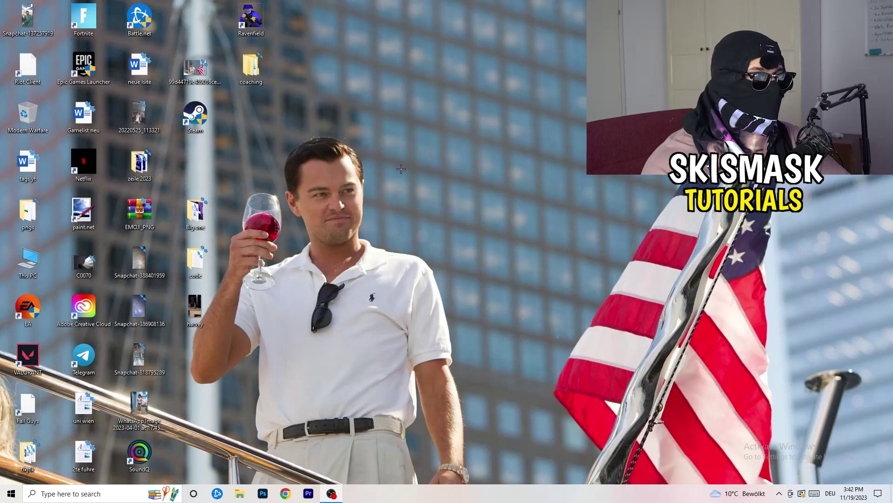
Move the Steam desktop shortcut to an empty area and open the compatibility settings in its properties.
{"action": "left_click_drag", "start_coordinate": [205, 125], "coordinate": [484, 173]}
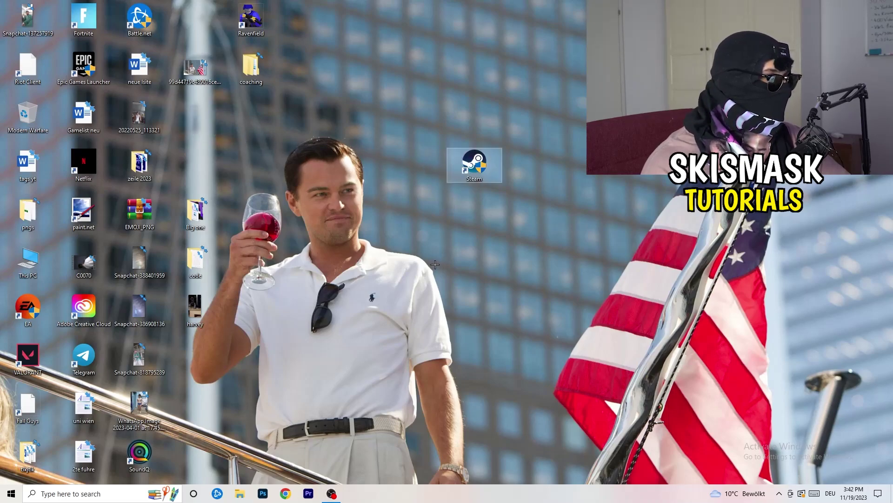
{"action": "right_click", "coordinate": [468, 166]}
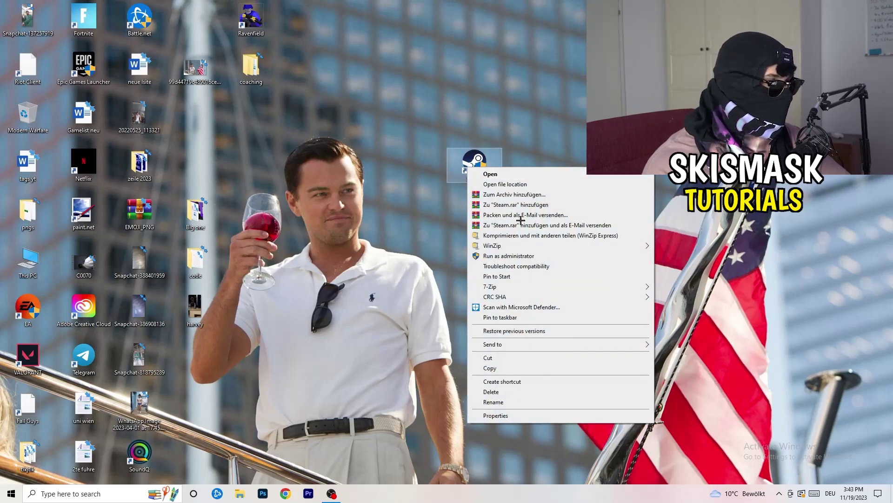
{"action": "left_click", "coordinate": [496, 416]}
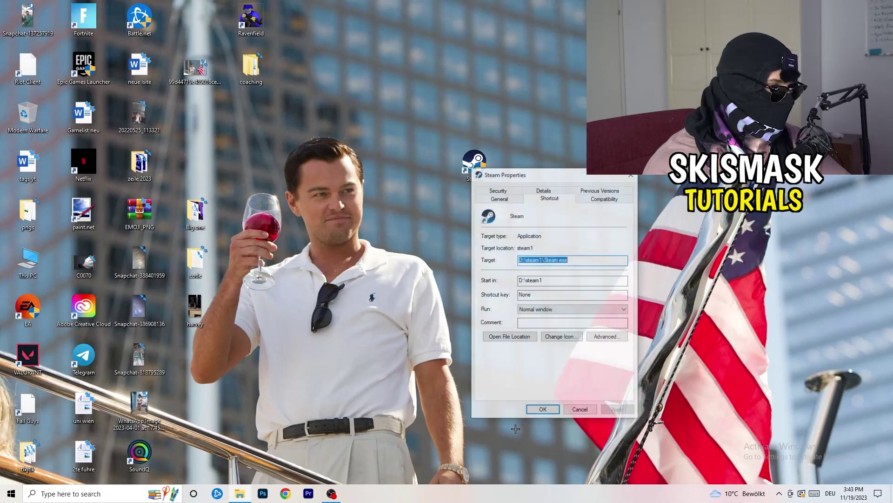
{"action": "left_click_drag", "start_coordinate": [515, 170], "coordinate": [431, 132]}
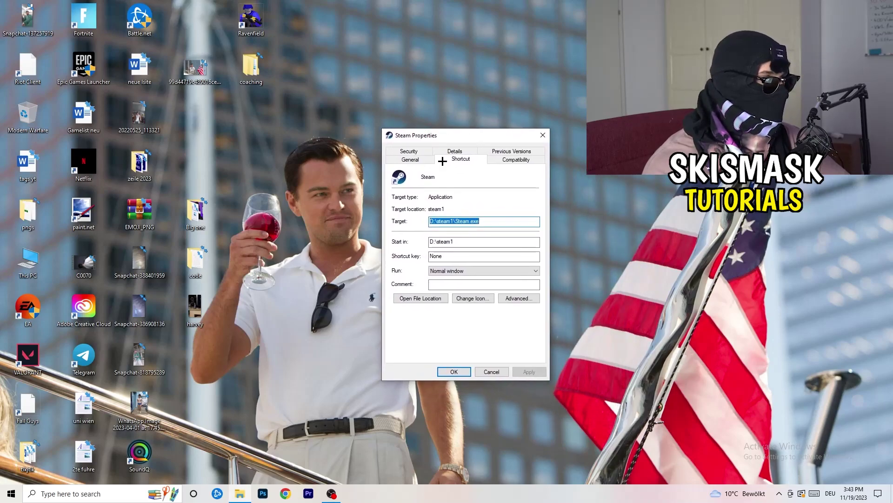
{"action": "left_click", "coordinate": [527, 161]}
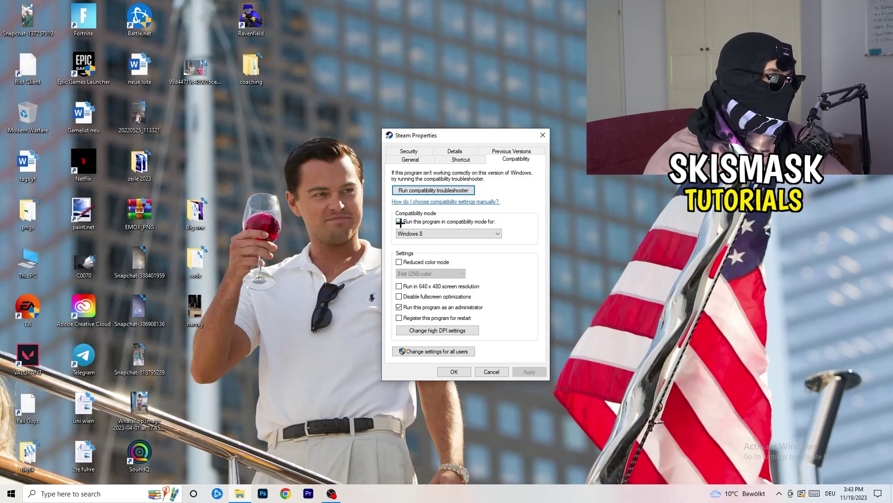
Set Steam to run in compatibility mode for Windows 8 and apply the shortcut's properties.
{"action": "left_click", "coordinate": [489, 221]}
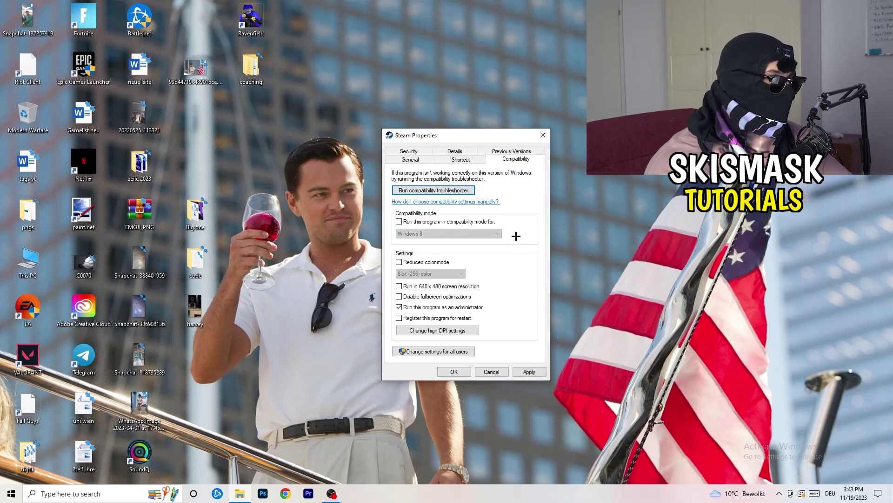
{"action": "left_click", "coordinate": [399, 221]}
{"action": "left_click", "coordinate": [438, 234]}
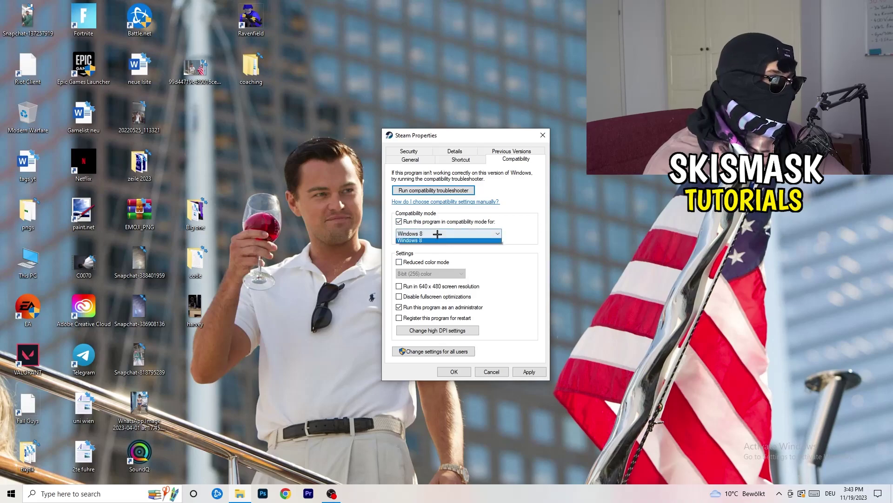
{"action": "left_click", "coordinate": [524, 214]}
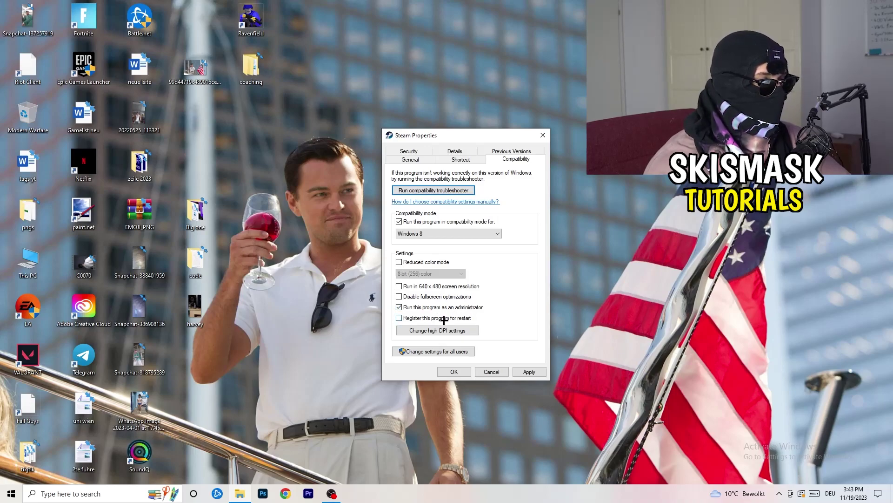
{"action": "left_click", "coordinate": [527, 372]}
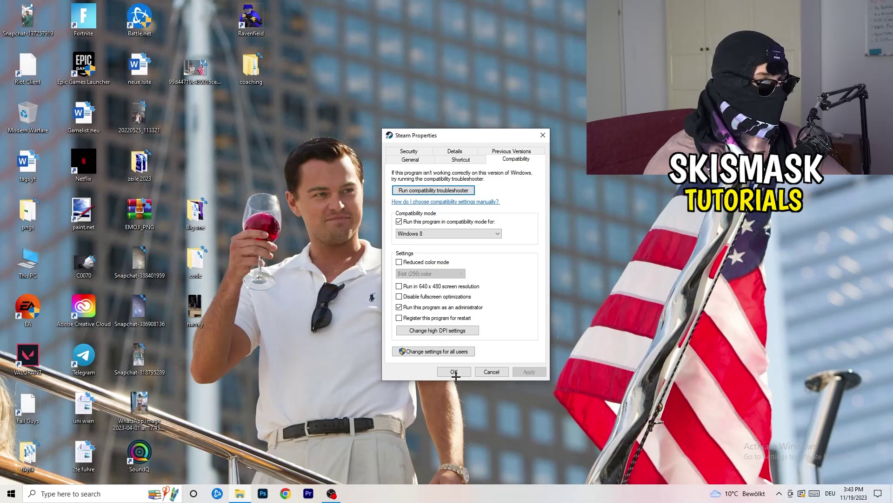
{"action": "left_click", "coordinate": [454, 371]}
{"action": "left_click_drag", "start_coordinate": [469, 158], "coordinate": [533, 173]}
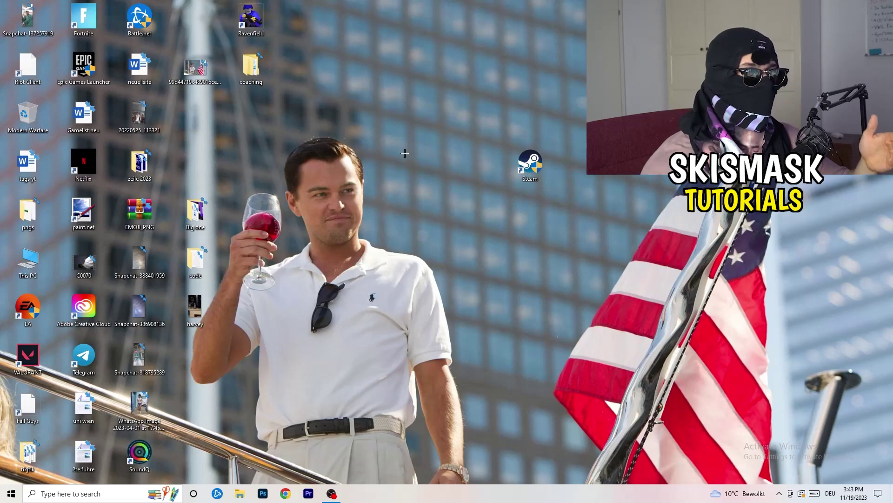
{"action": "left_click", "coordinate": [534, 172]}
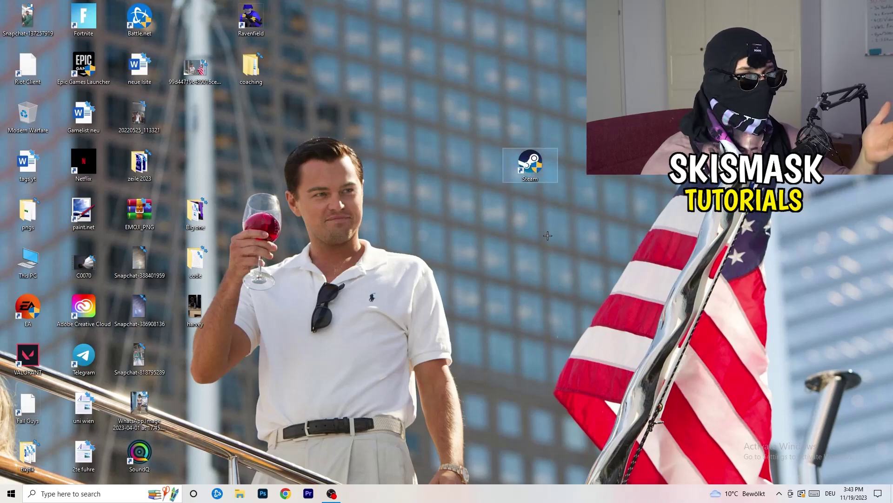
{"action": "right_click", "coordinate": [530, 163]}
{"action": "left_click", "coordinate": [471, 247]}
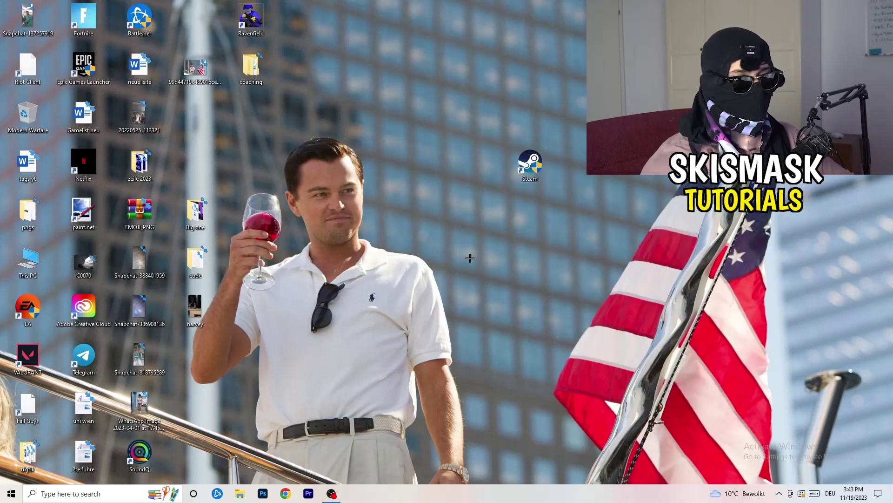
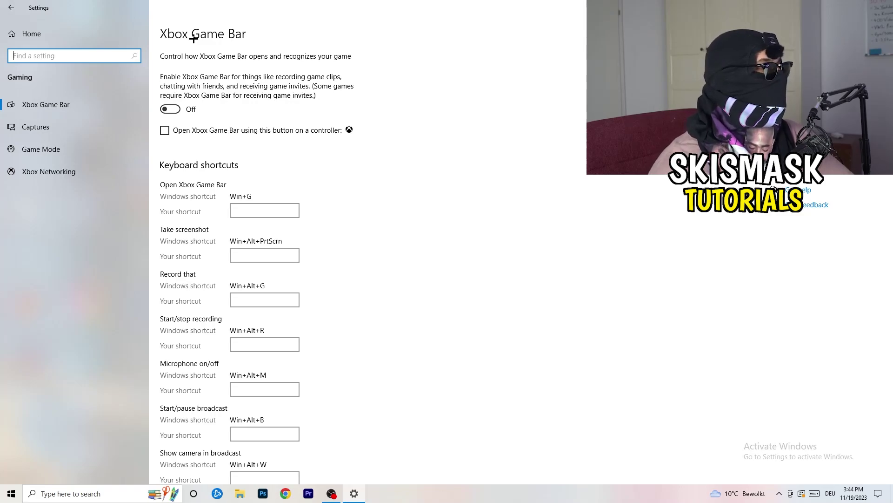
Review the background recording, audio and video options in the Captures settings, and check the Game Mode setting.
{"action": "left_click", "coordinate": [88, 133]}
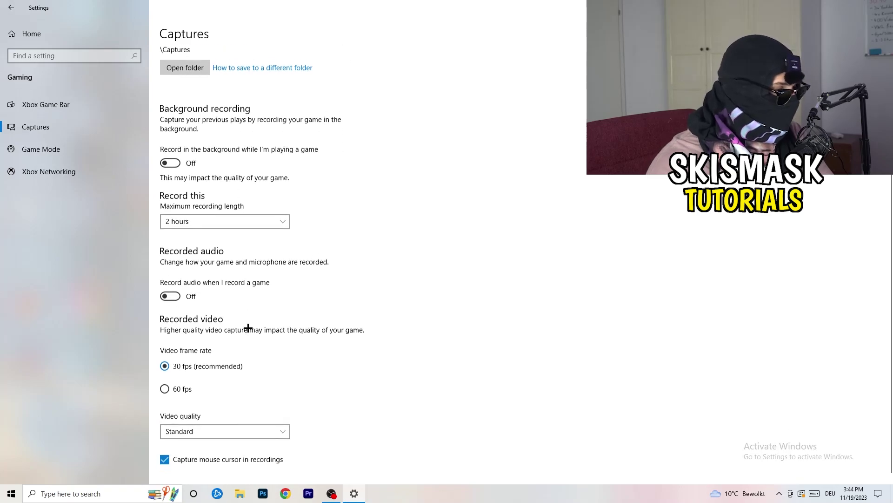
{"action": "scroll", "coordinate": [247, 323], "scroll_direction": "down", "scroll_amount": 3}
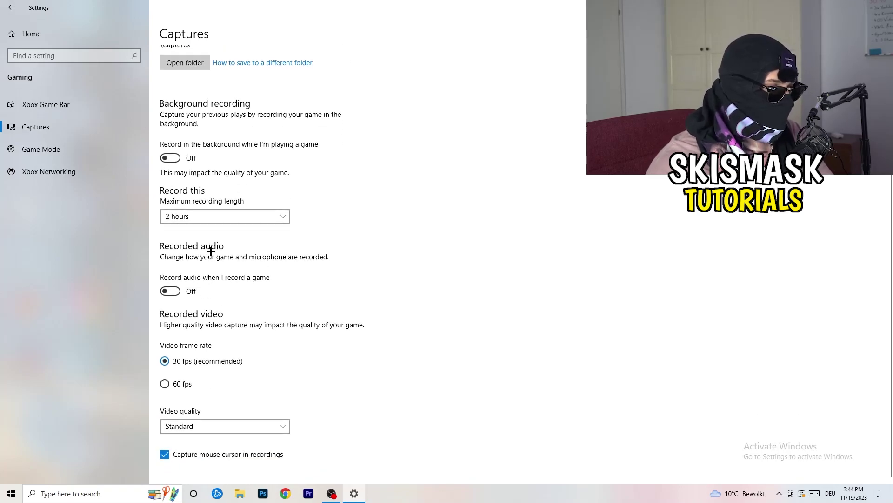
{"action": "scroll", "coordinate": [288, 377], "scroll_direction": "up", "scroll_amount": 3}
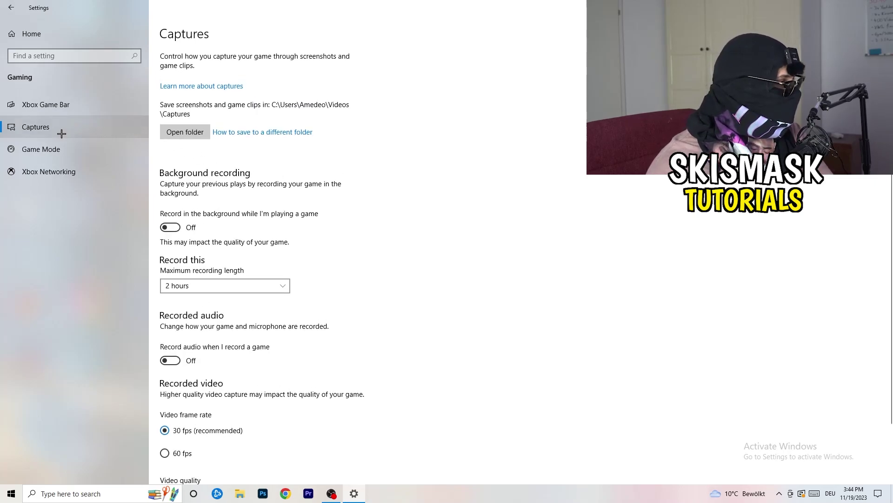
{"action": "left_click", "coordinate": [51, 149]}
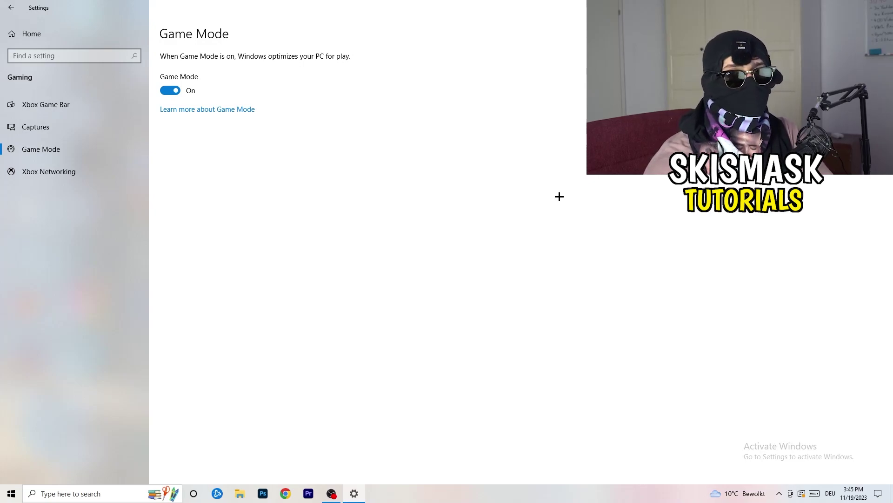
Check the Windows Update status under Update & Security and close Settings.
{"action": "left_click", "coordinate": [9, 6]}
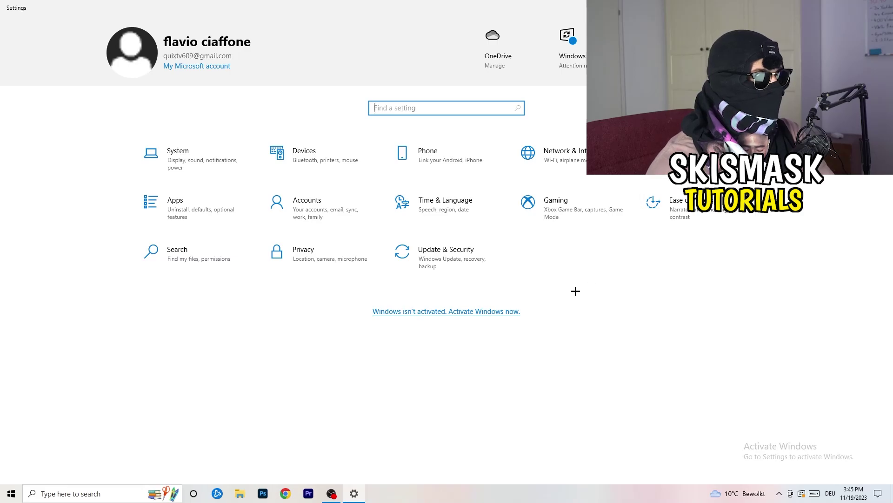
{"action": "left_click", "coordinate": [438, 255]}
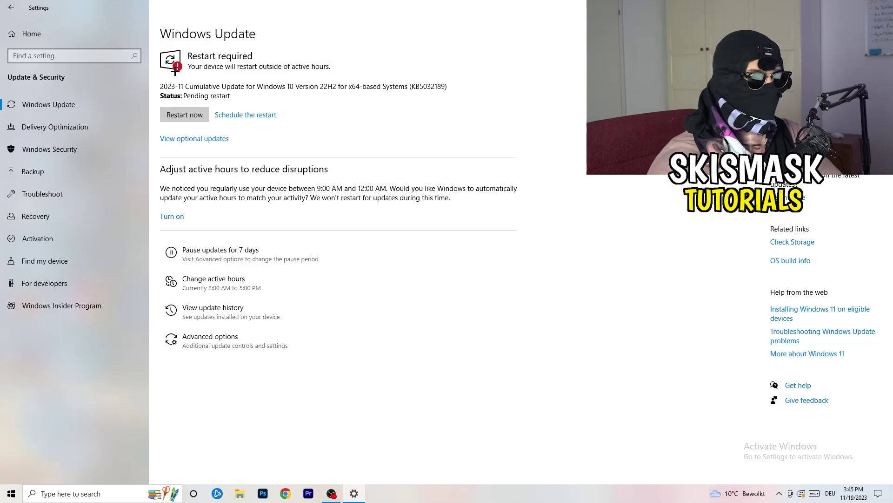
{"action": "key", "text": "alt+F4"}
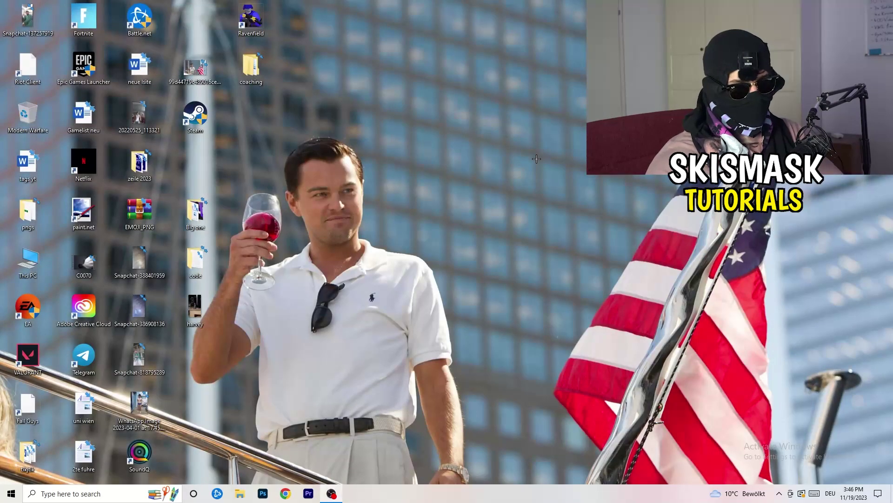